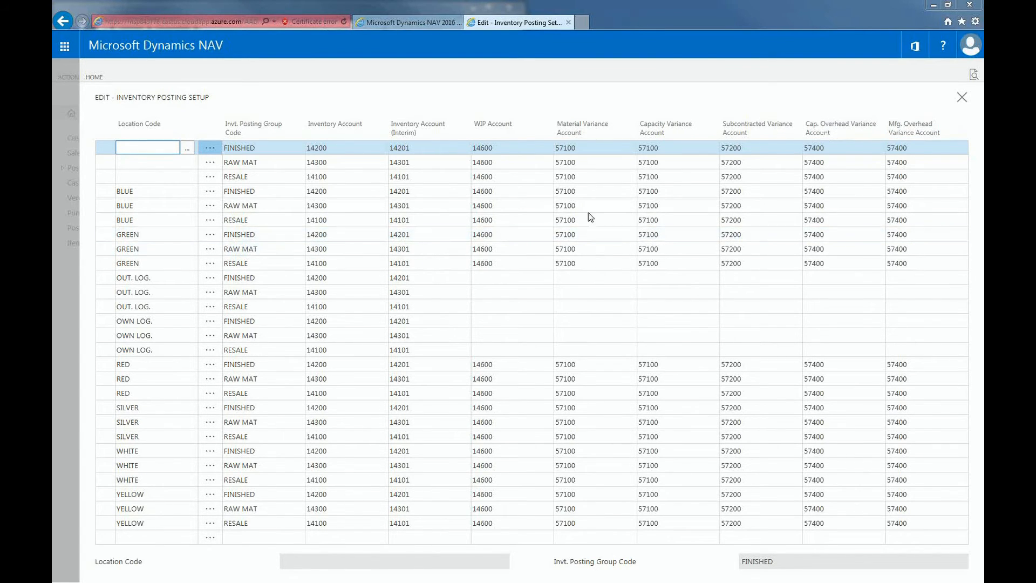
Step: Look up the inventory account assigned to the FINISHED posting group row without a location code
click(265, 148)
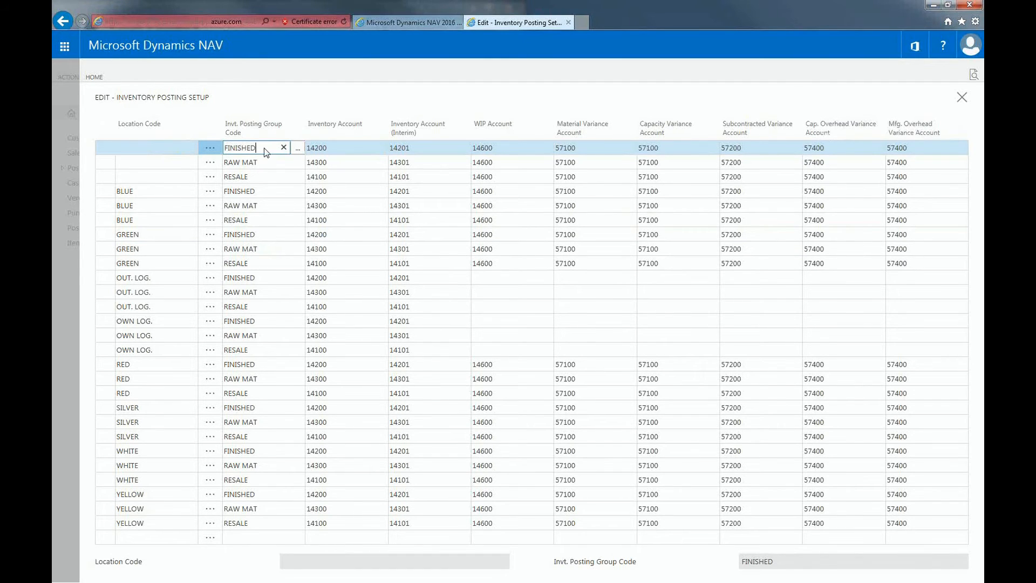
click(370, 149)
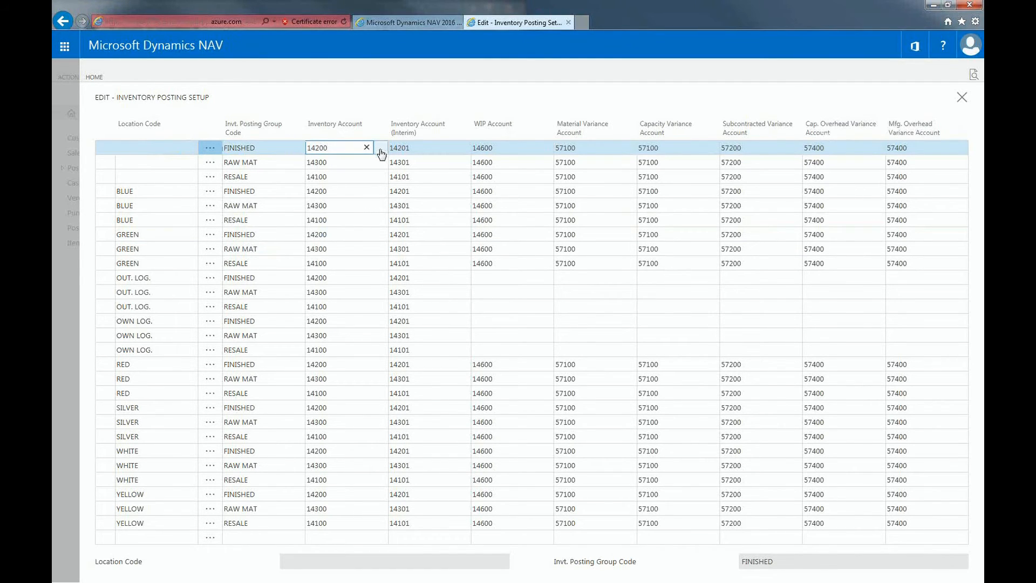
click(380, 148)
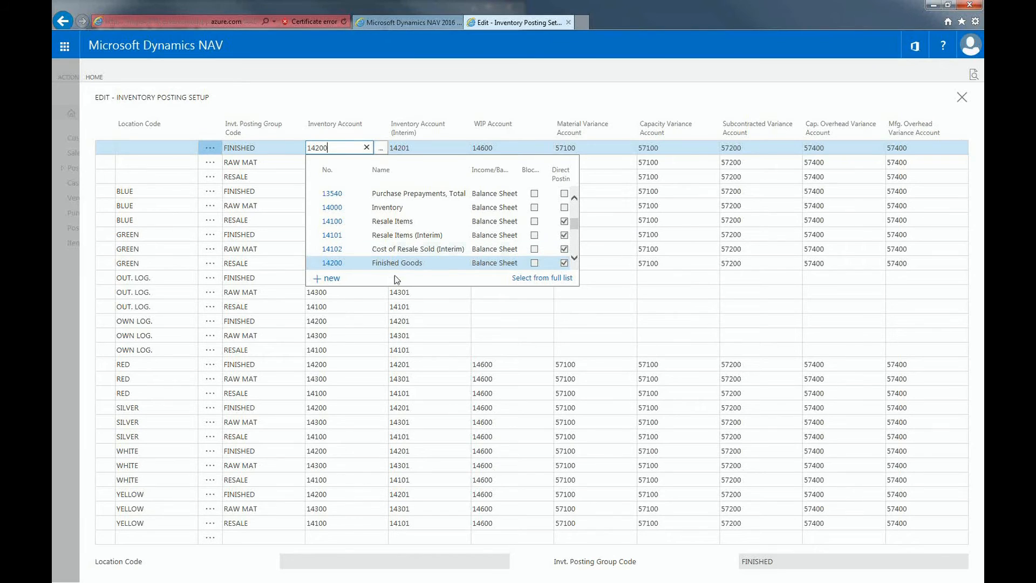
Step: Pick account 14300 Raw Materials as the inventory account for the RAW MAT row without a location code
click(258, 164)
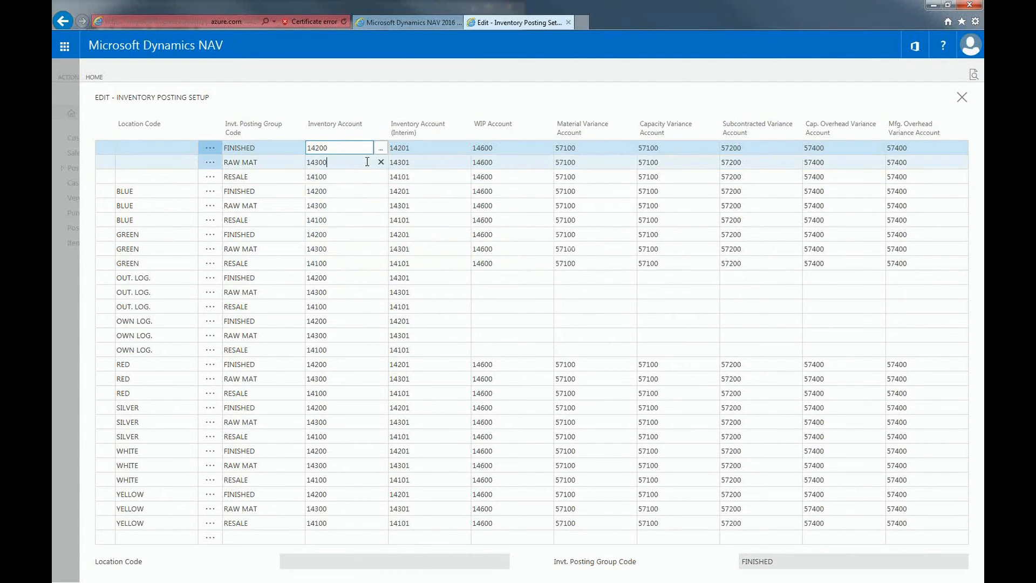
click(344, 163)
click(380, 163)
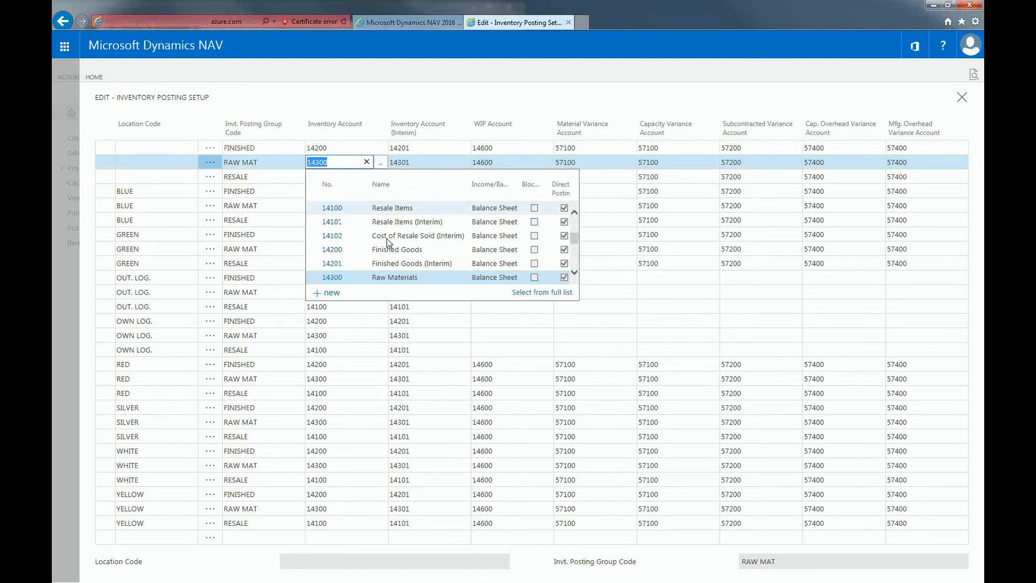
click(392, 280)
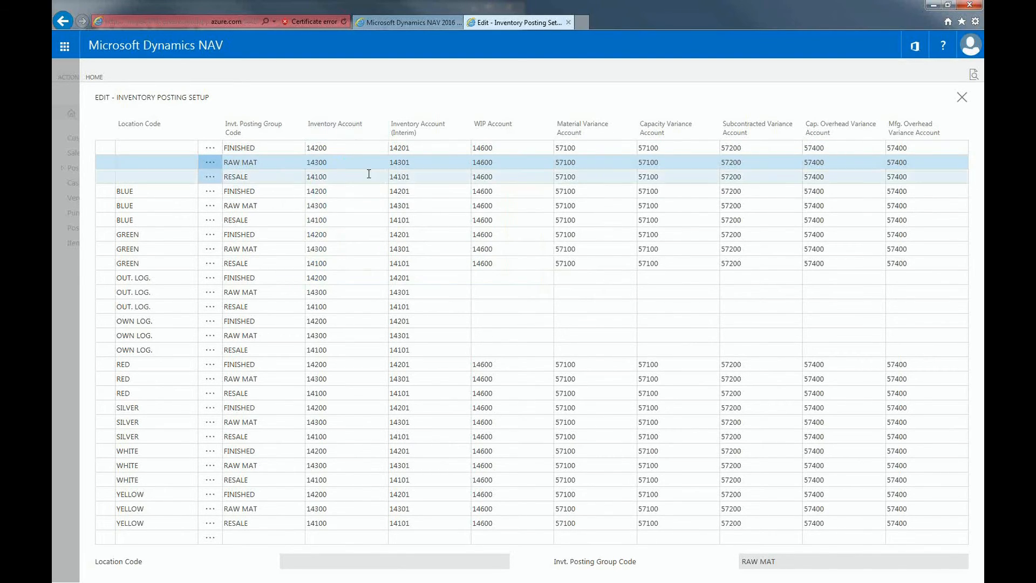
Step: Look up the inventory account of the RESALE row without a location, and the location choices for the BLUE RESALE row
click(369, 177)
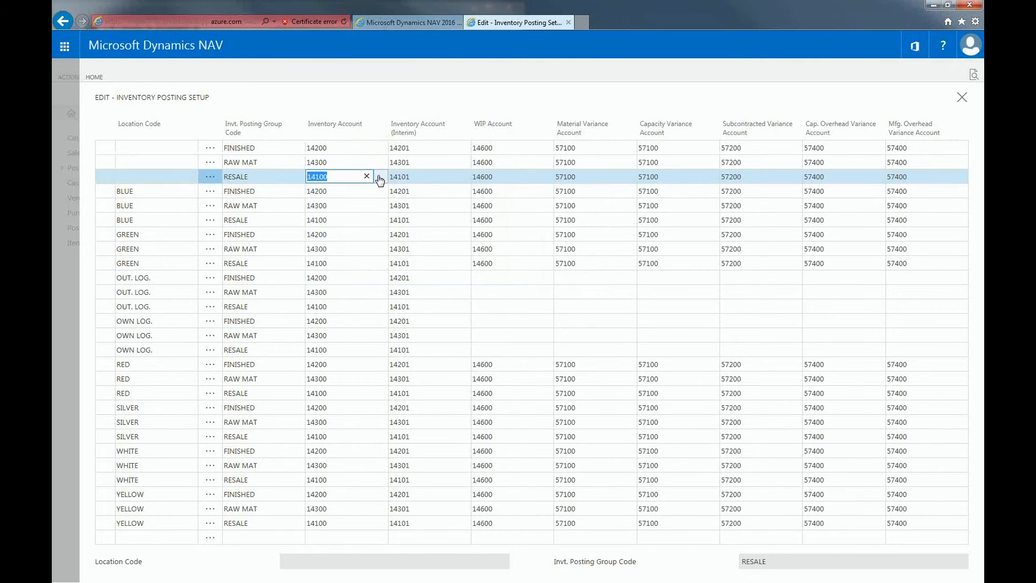
click(380, 178)
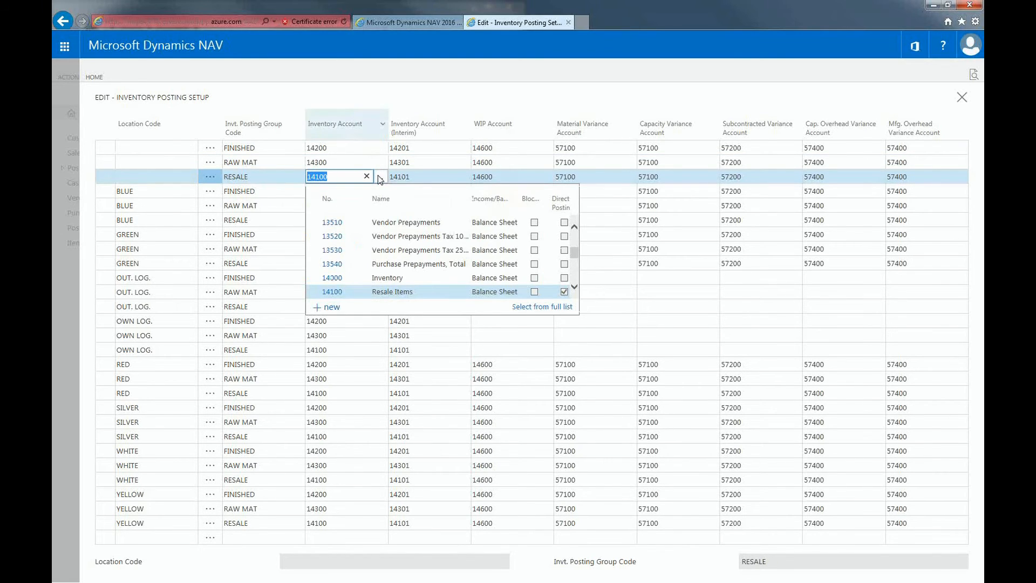
click(369, 102)
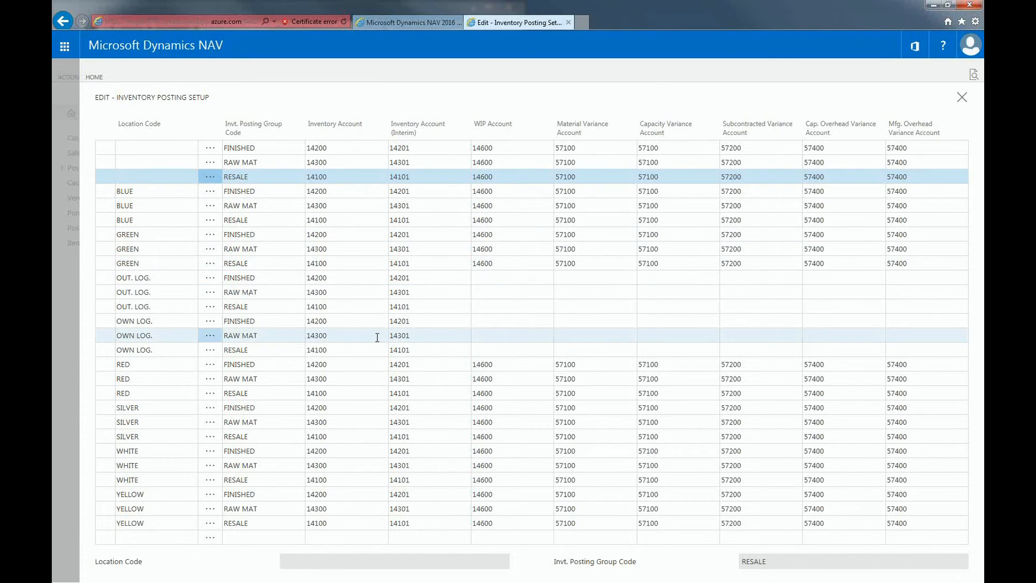
click(165, 221)
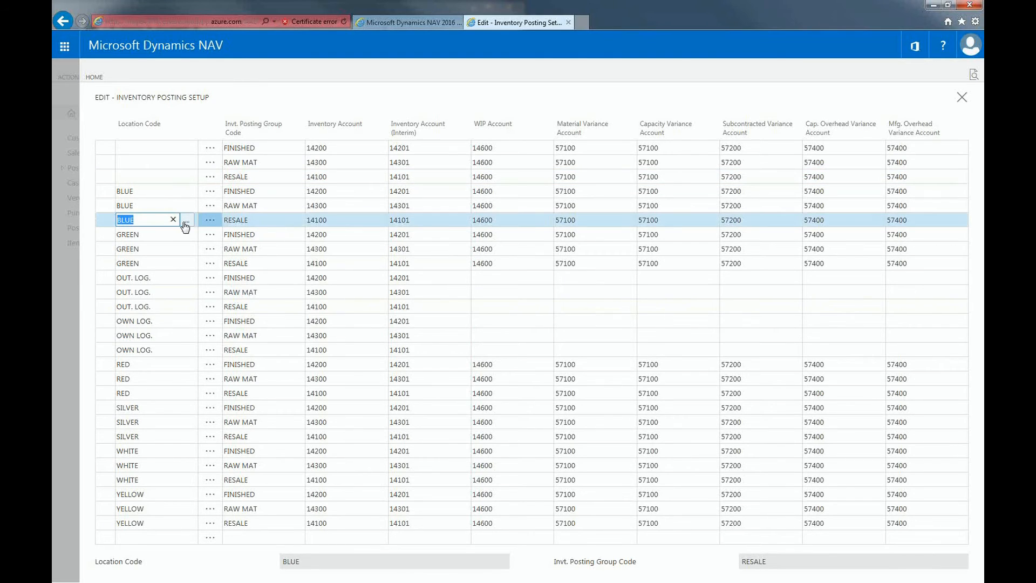
click(185, 222)
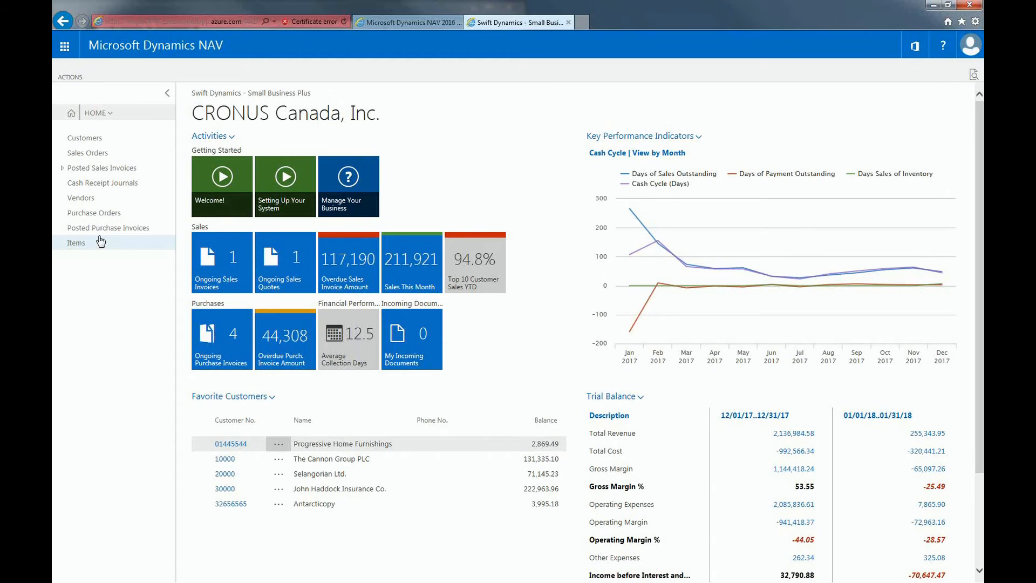
Step: Search the Items list for "loud", check the inventory posting group on the card of item LS-120, and close the card
click(101, 241)
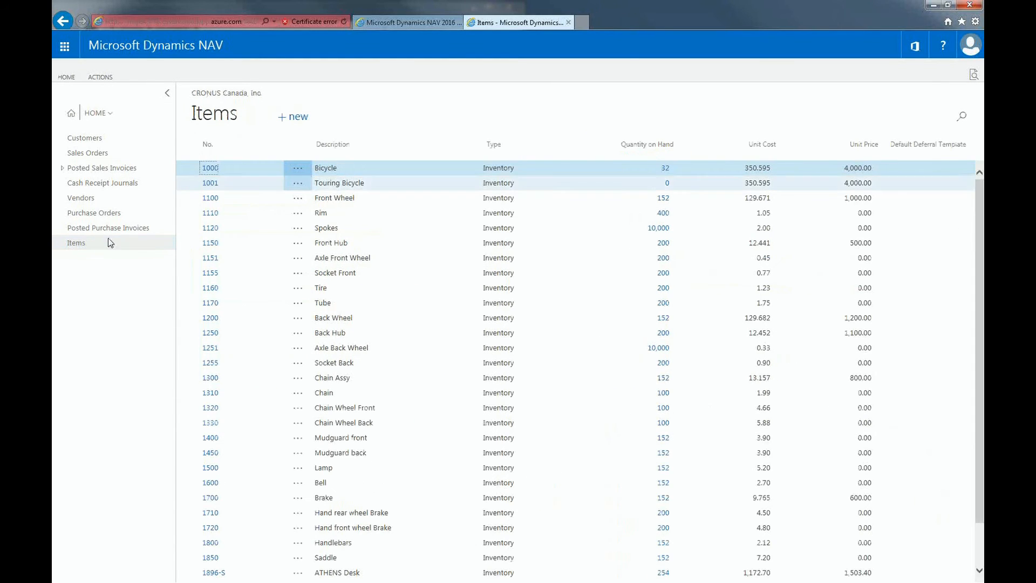
click(961, 118)
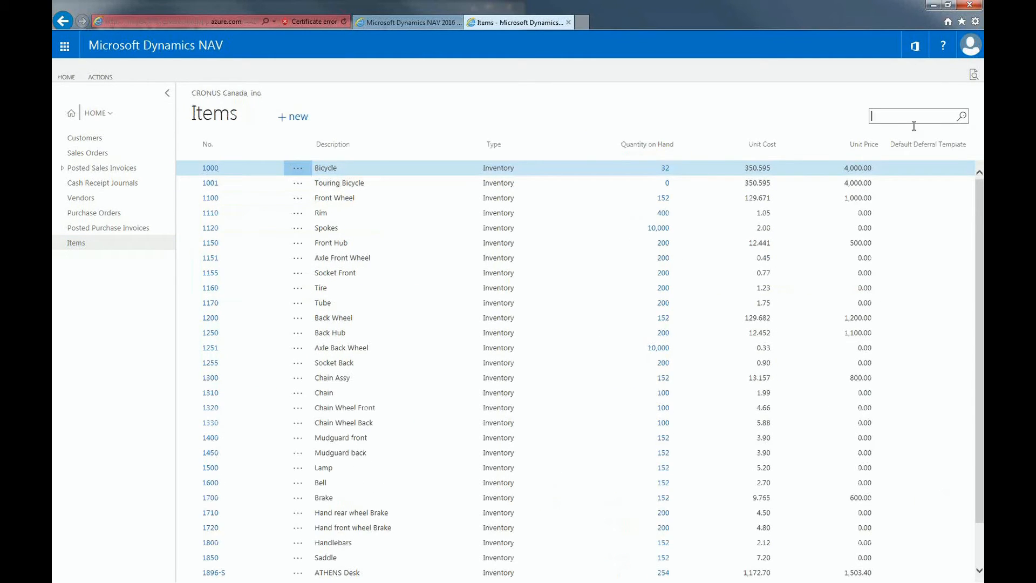
text(loud)
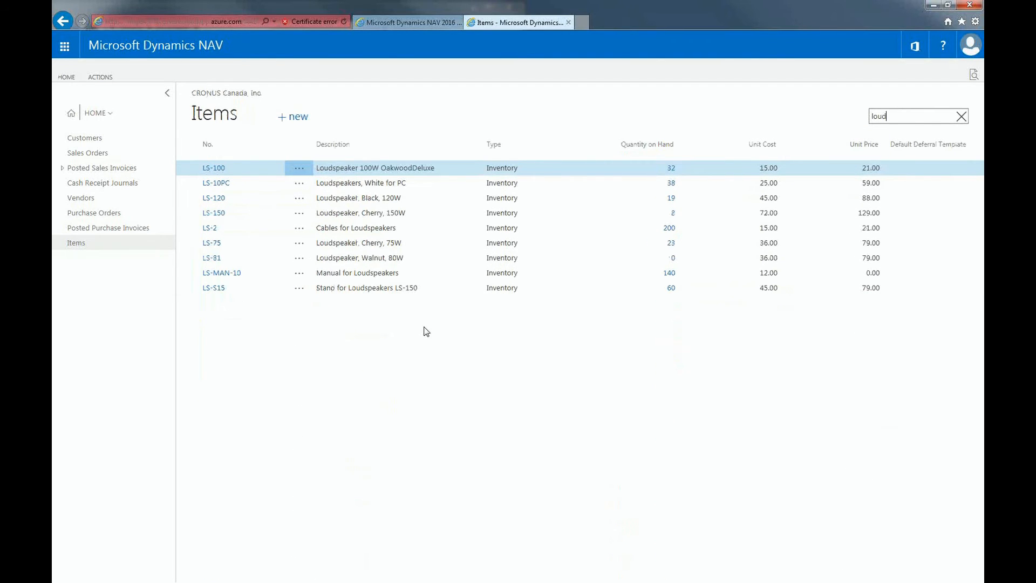
click(219, 200)
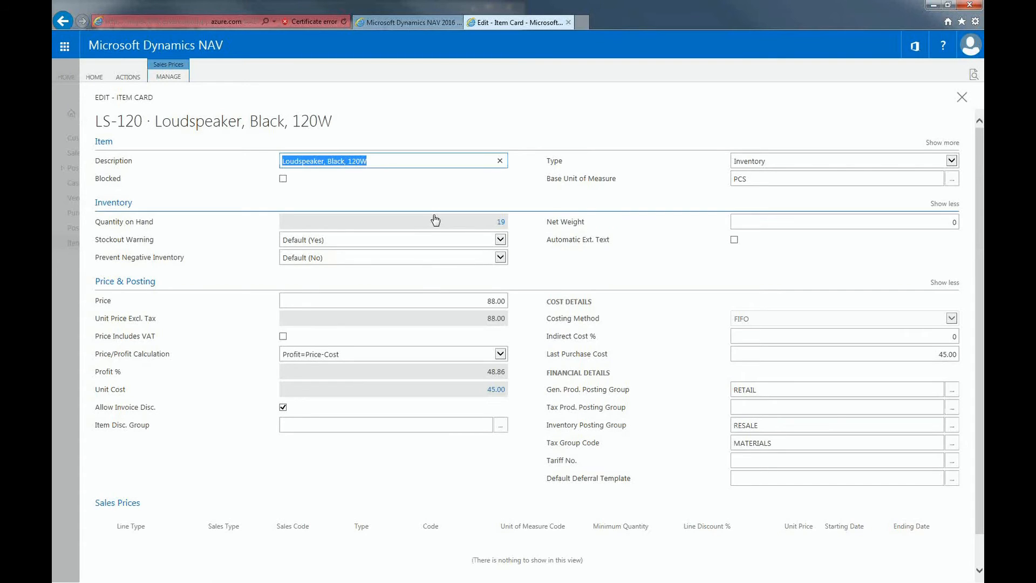
scroll(433, 214, down, 1)
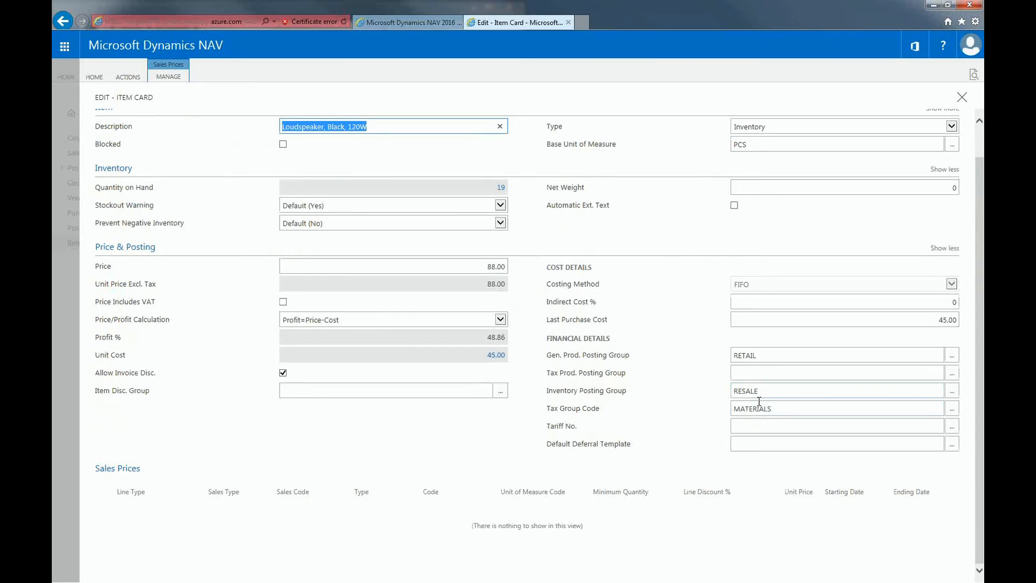
click(962, 98)
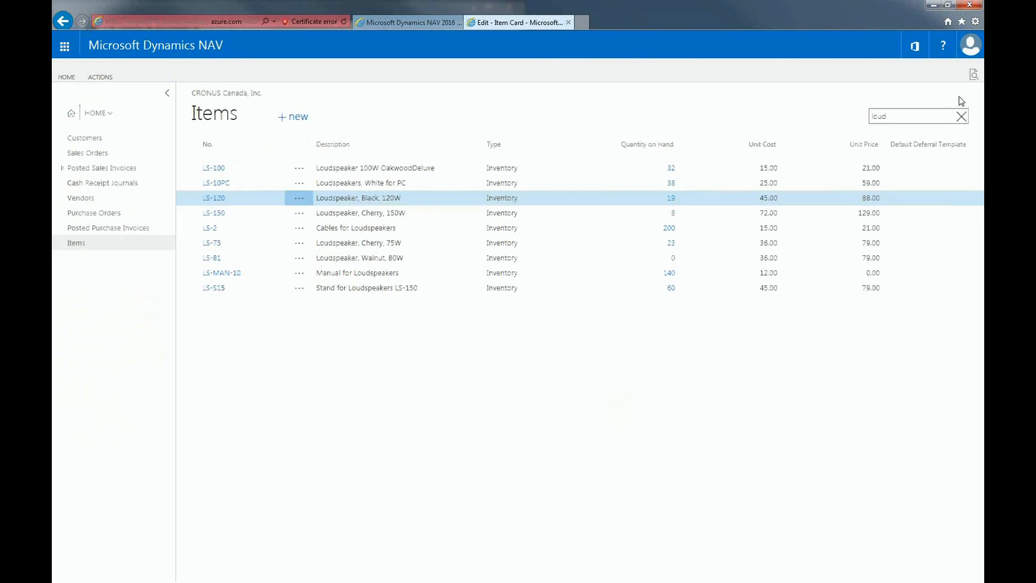
Step: Open purchase order 104008 for Grassblue Ltd. and examine the location code in its shipping details and item lines
click(91, 219)
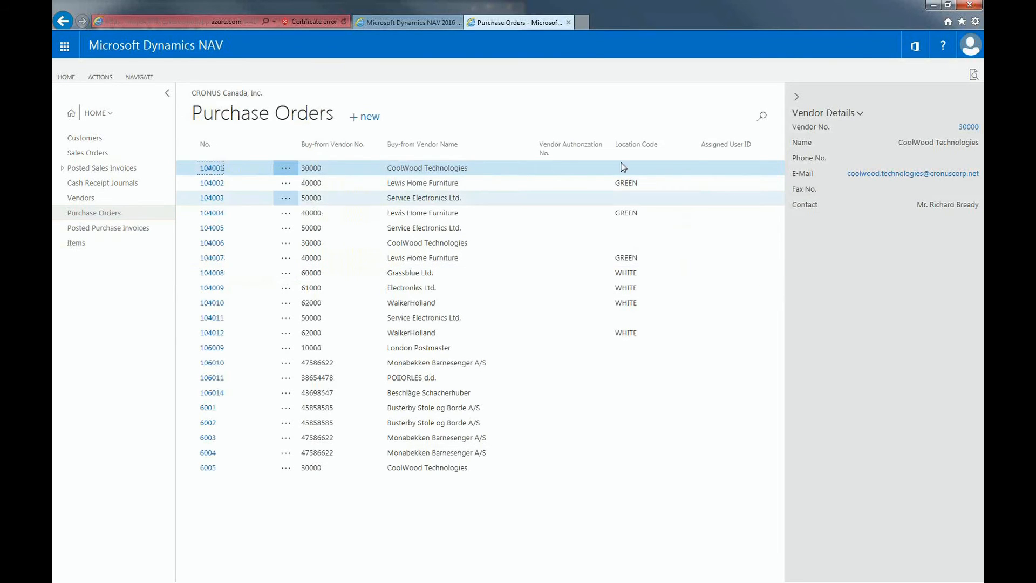
click(214, 273)
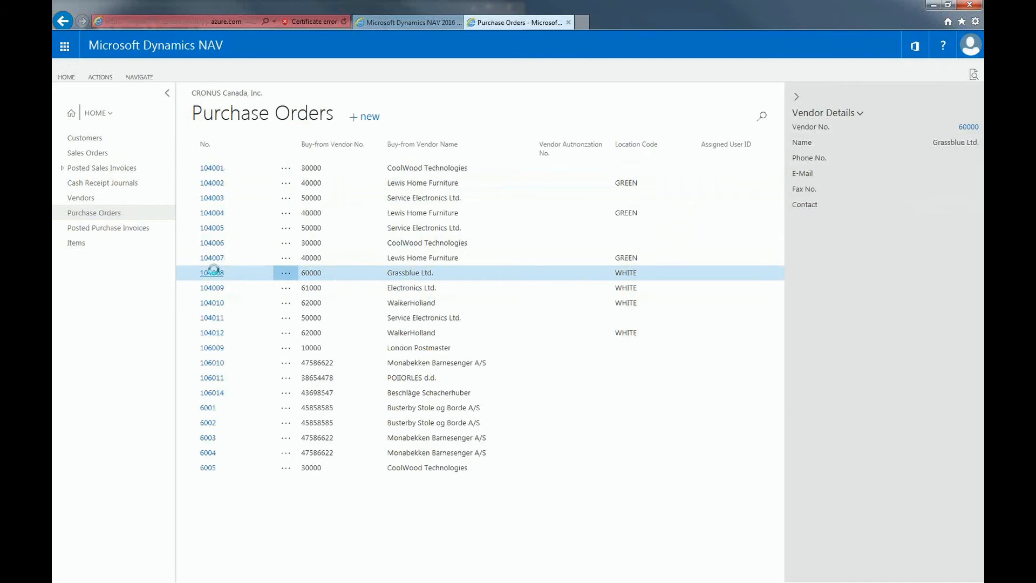
click(212, 270)
scroll(287, 217, down, 6)
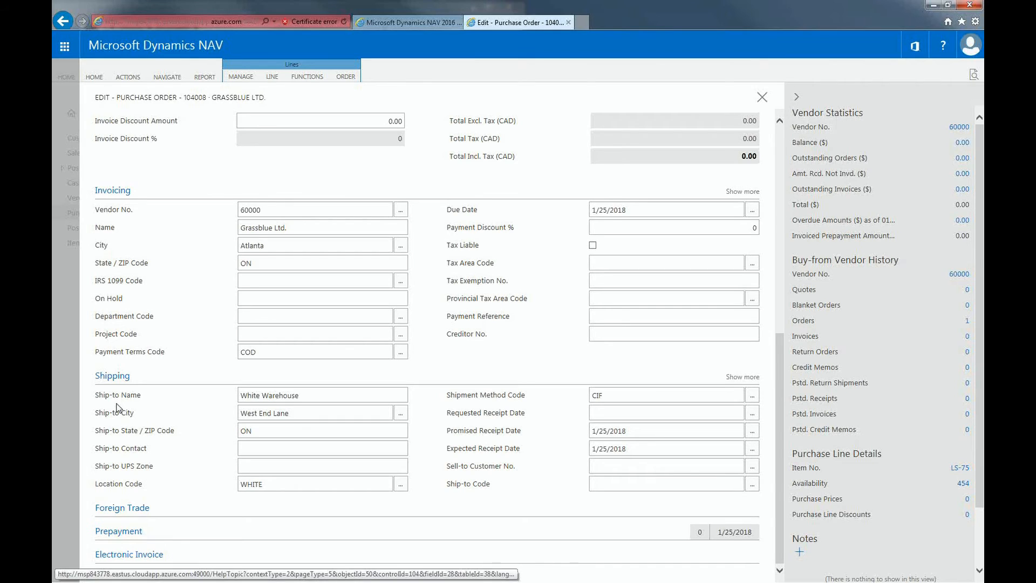
scroll(314, 479, up, 6)
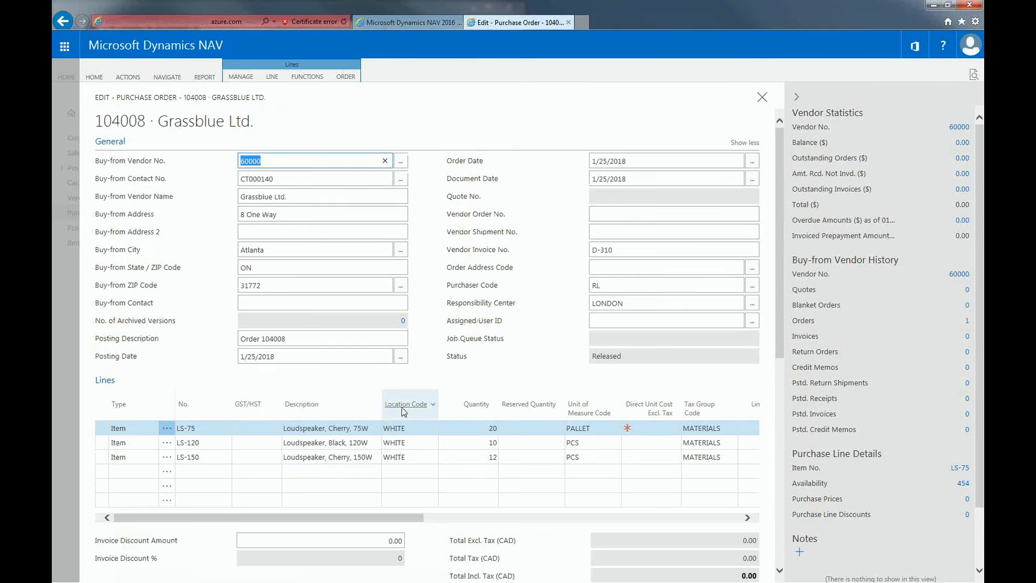
scroll(402, 409, down, 2)
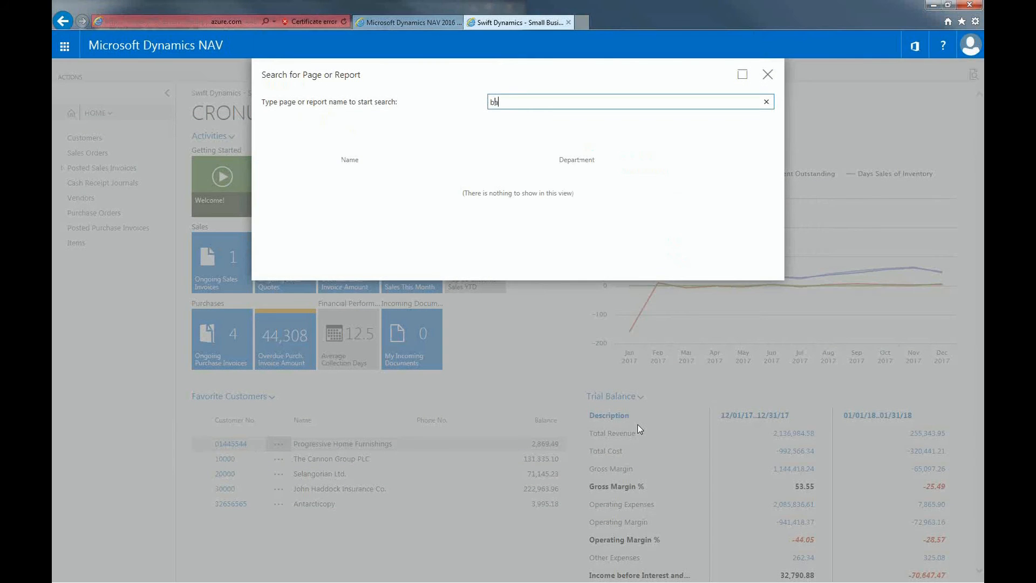
Step: Find and open the Bank Account Posting Groups setup, and look up the G/L bank account assigned to CAD
text(nk account postin)
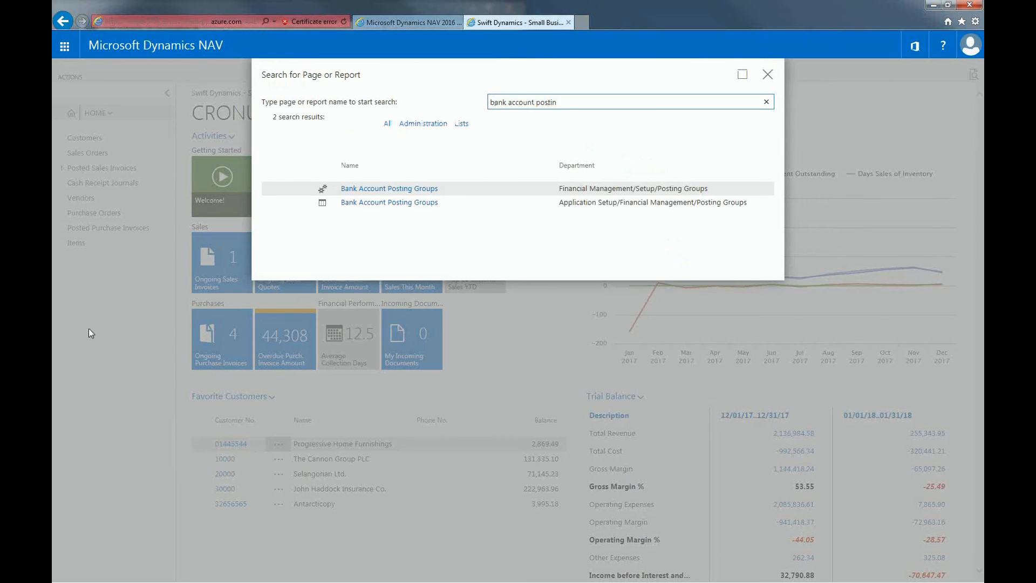
click(381, 188)
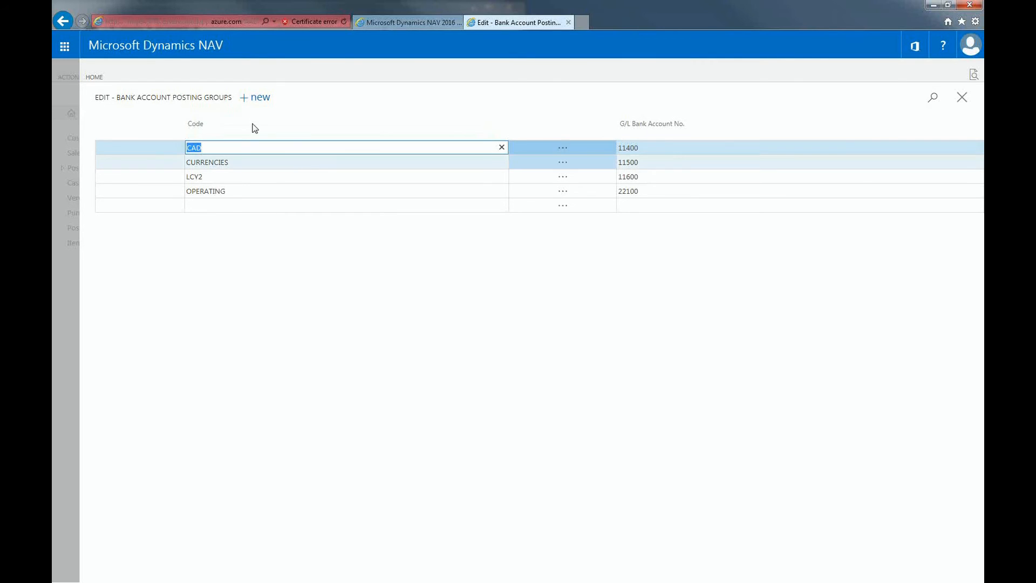
click(897, 147)
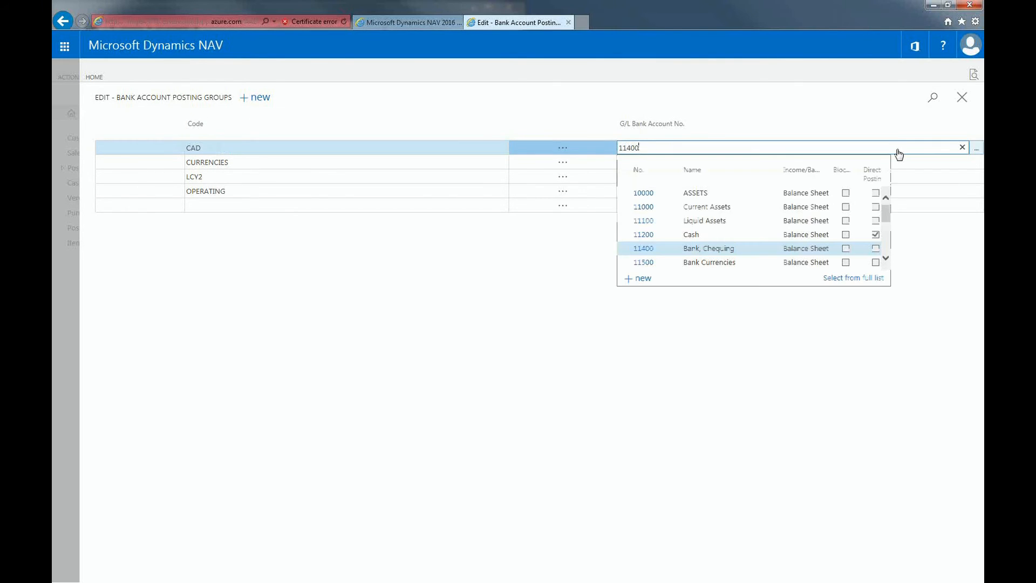
click(761, 385)
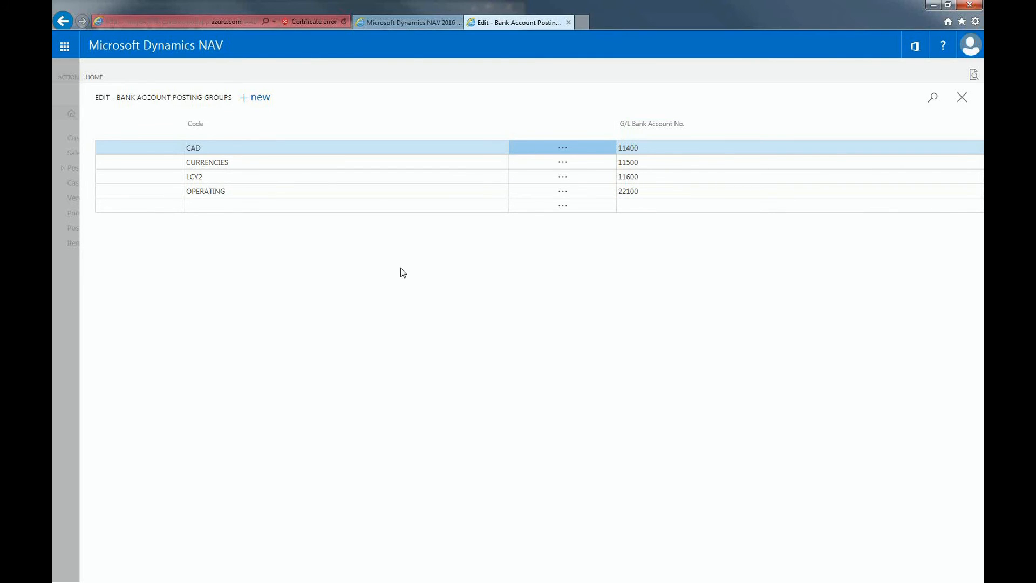
Step: Open the Bank Accounts list in the Finance area
click(101, 116)
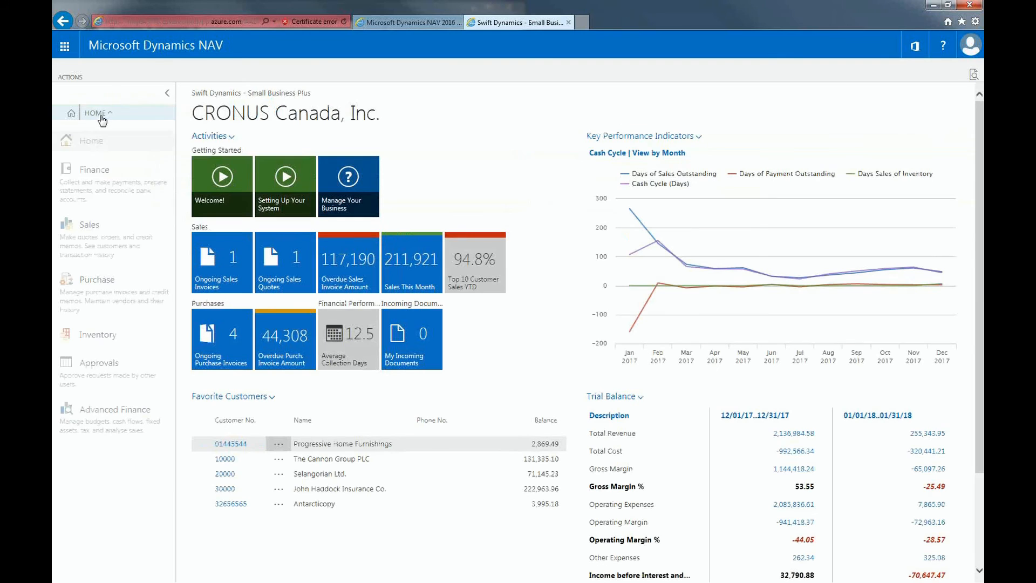
click(103, 186)
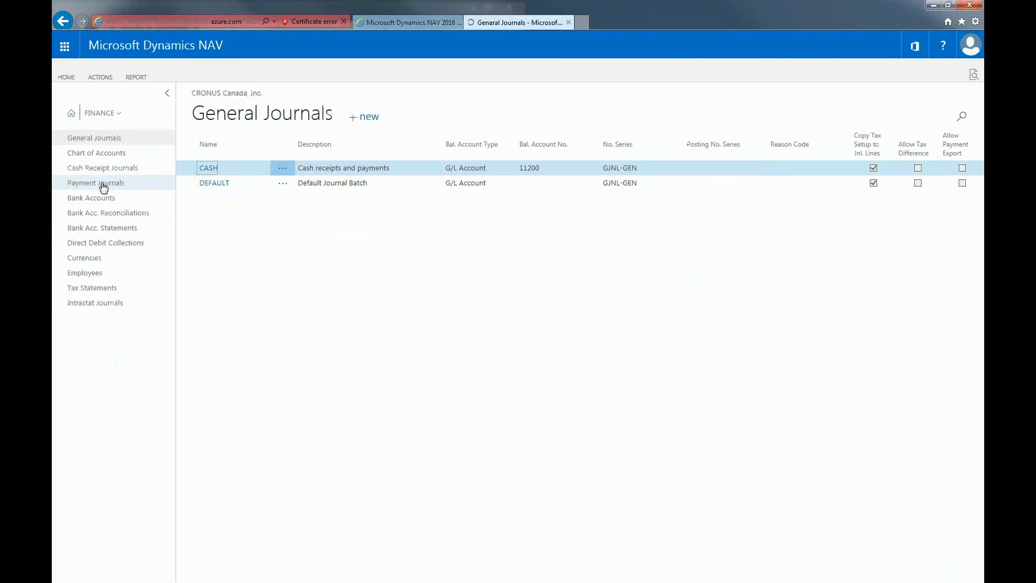
click(107, 202)
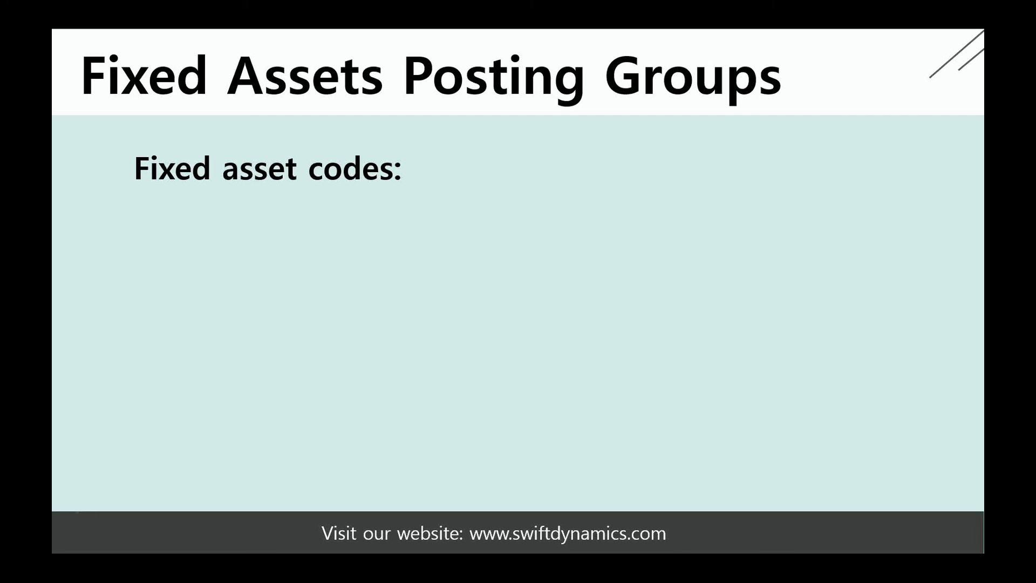
key(Right)
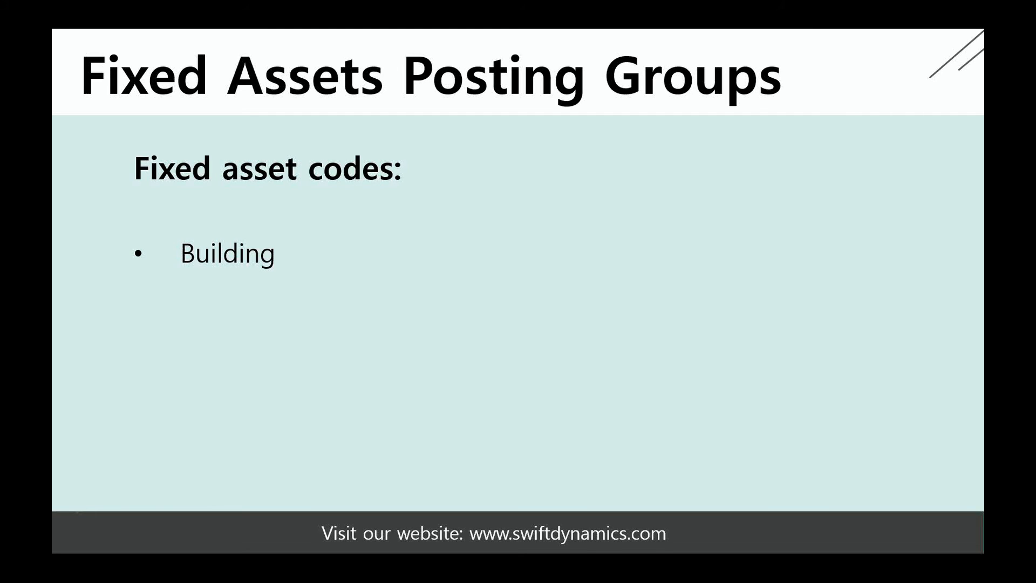
key(Right)
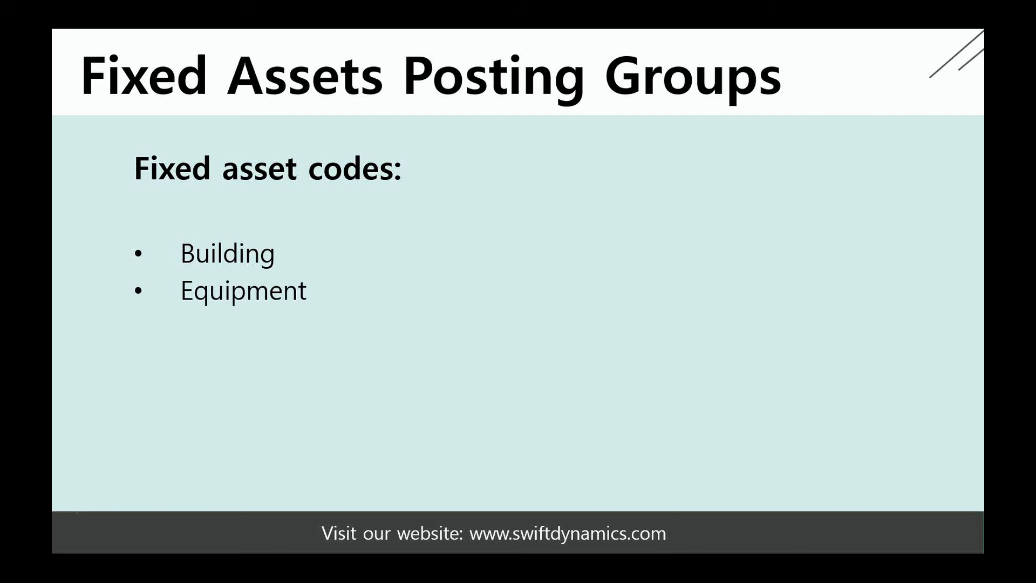
key(Right)
key(Right)
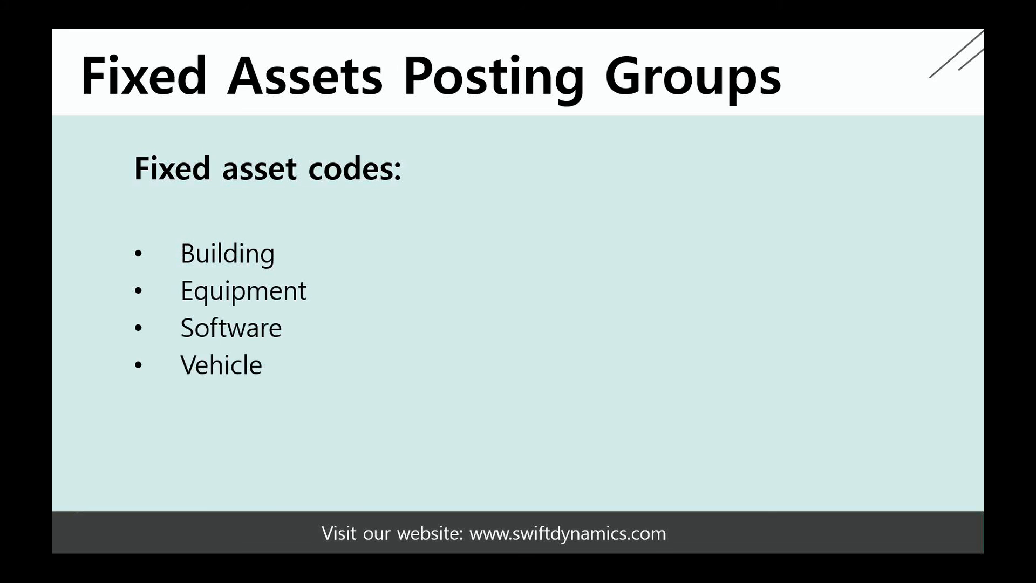
key(Right)
key(Right)
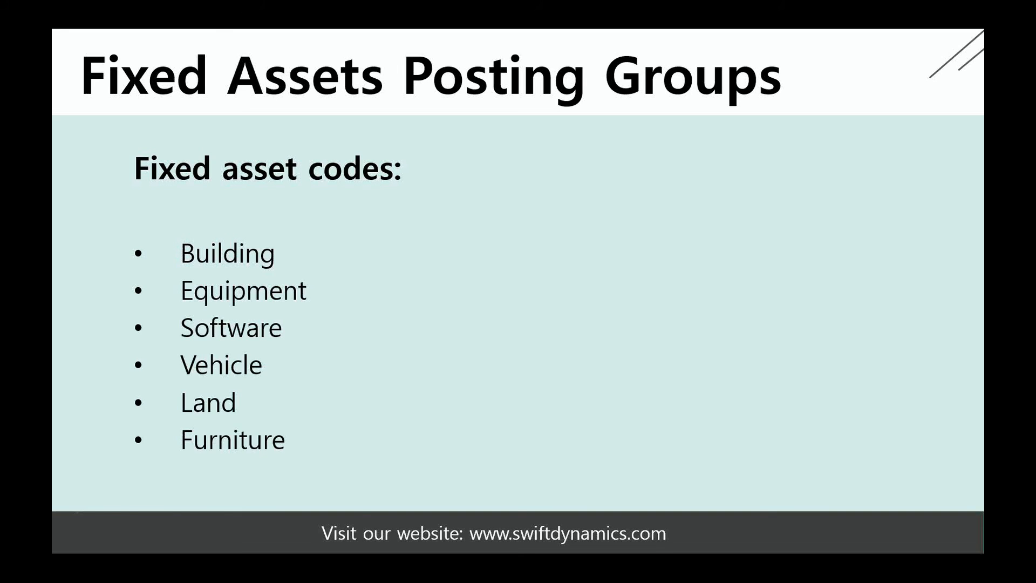
key(Right)
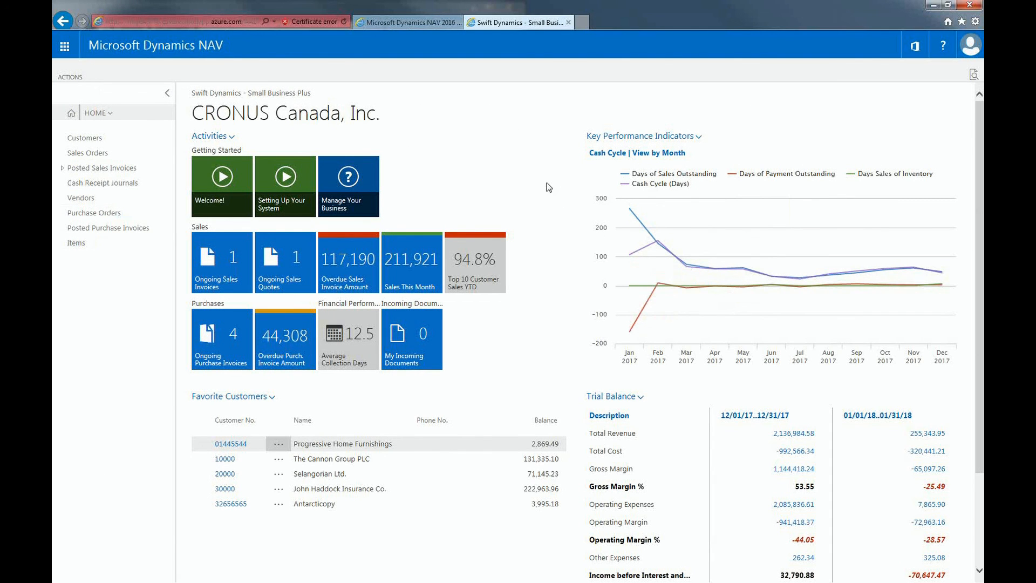
Step: Open the Fixed Assets list in the Advanced Finance area and the card of asset FA000010, Mercedes 300
click(96, 114)
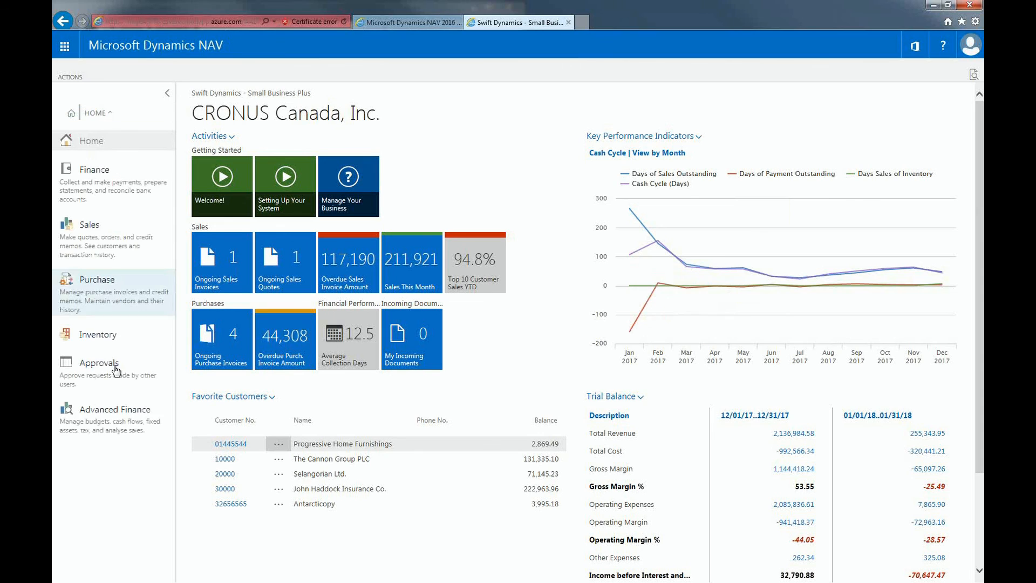
click(84, 430)
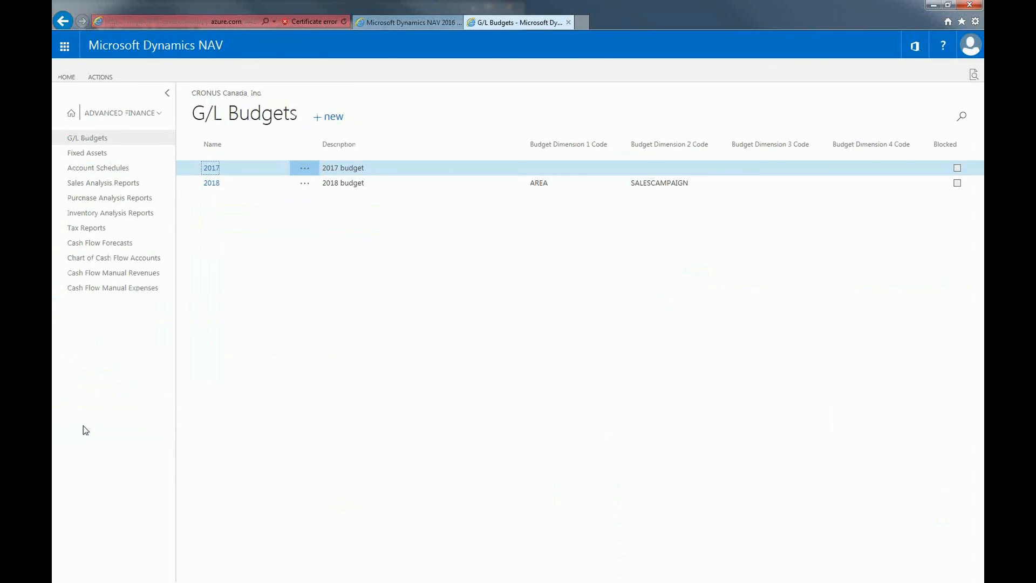
click(82, 152)
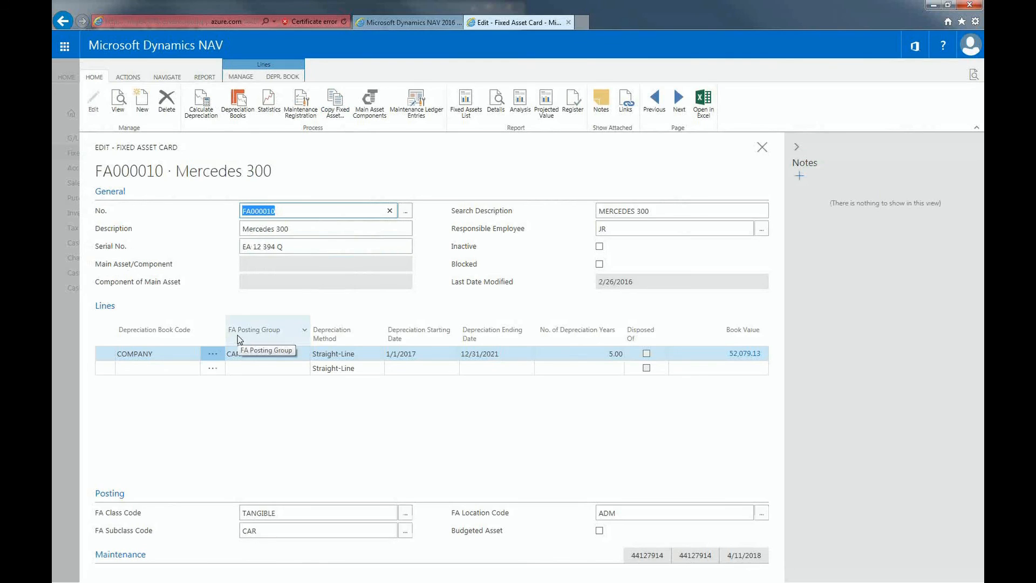
Step: Review the full list of FA posting groups for the COMPANY depreciation book line and choose CAR
click(247, 354)
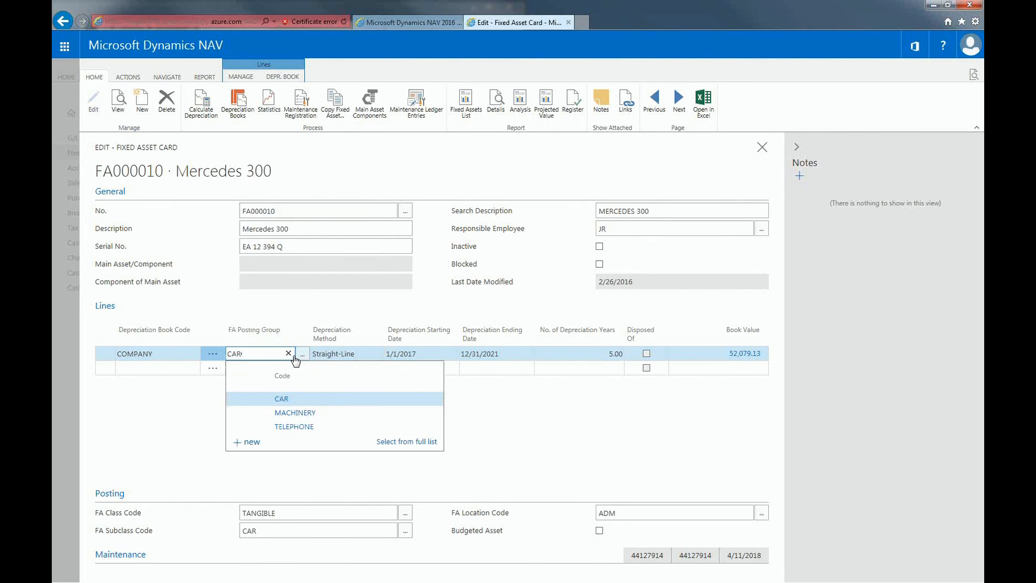
click(399, 442)
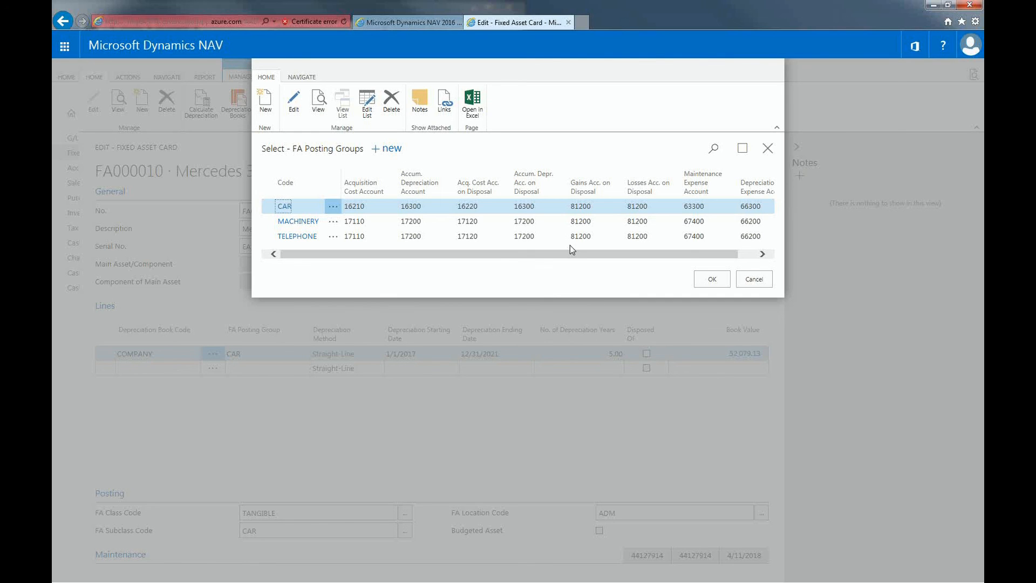
click(712, 279)
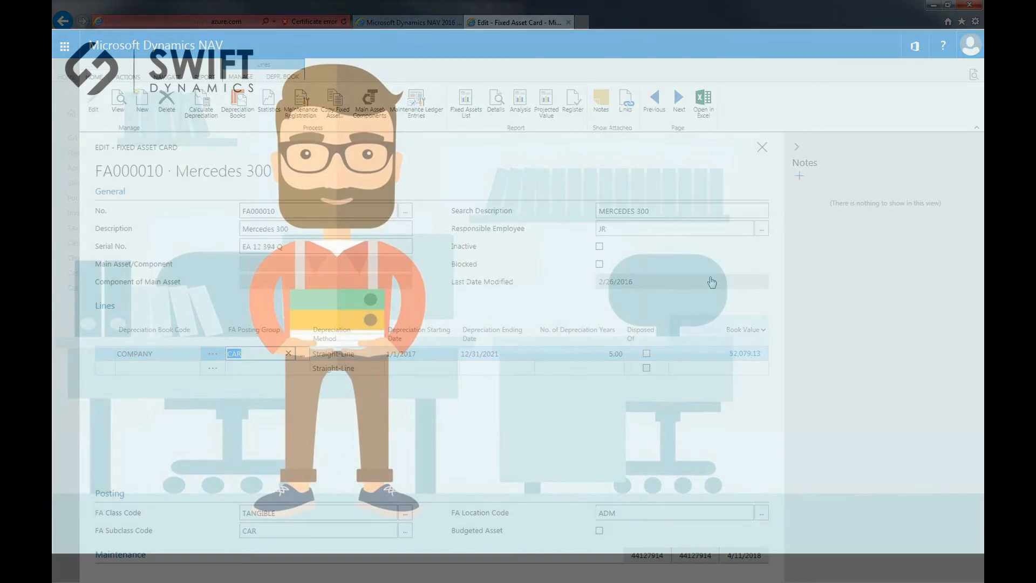